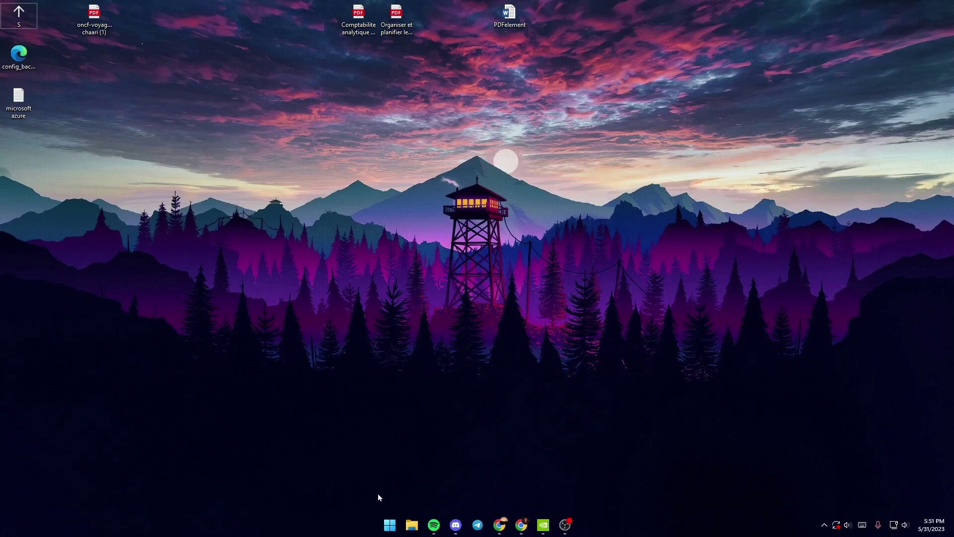
Launch the Settings app from a Start menu search for "settings"
{"action": "left_click", "coordinate": [389, 525]}
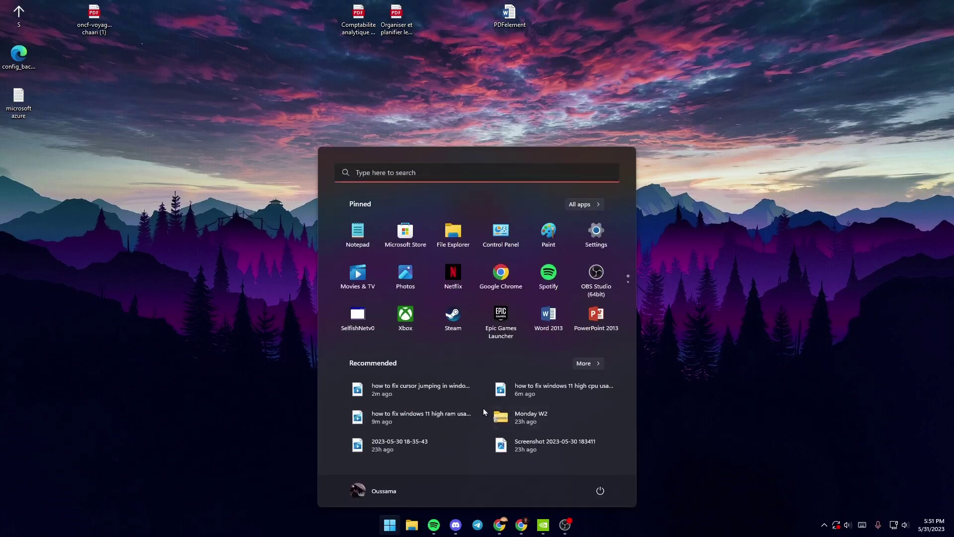
{"action": "left_click", "coordinate": [386, 179]}
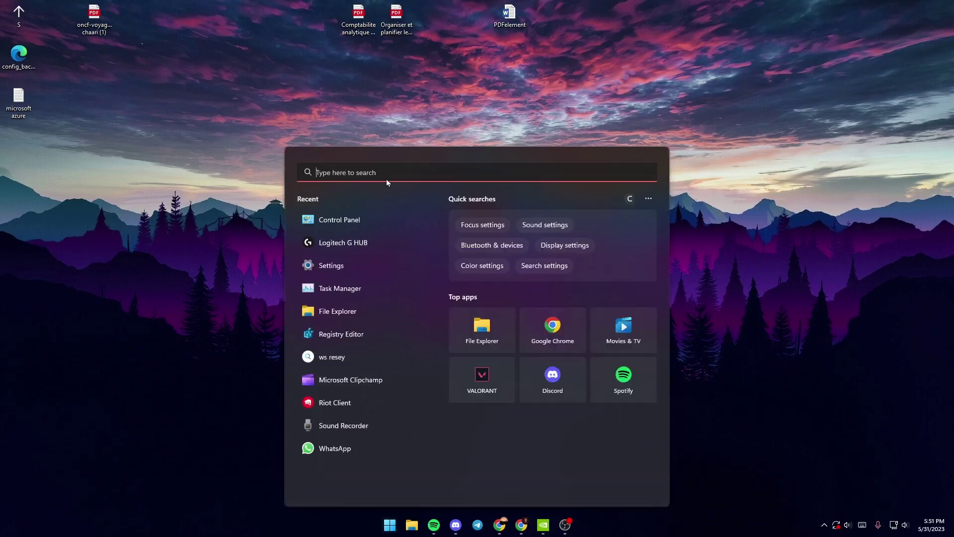
{"action": "type", "text": "settings"}
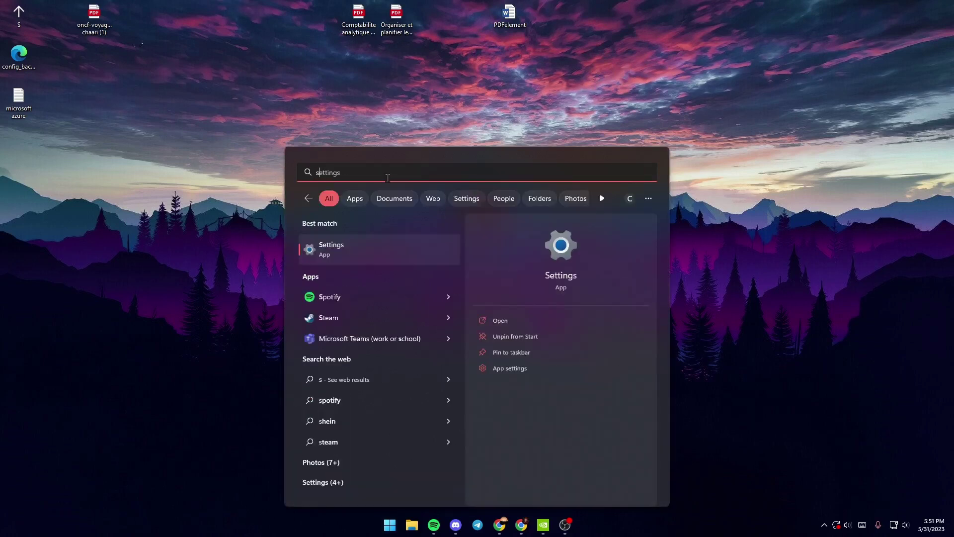
{"action": "type", "text": "gs"}
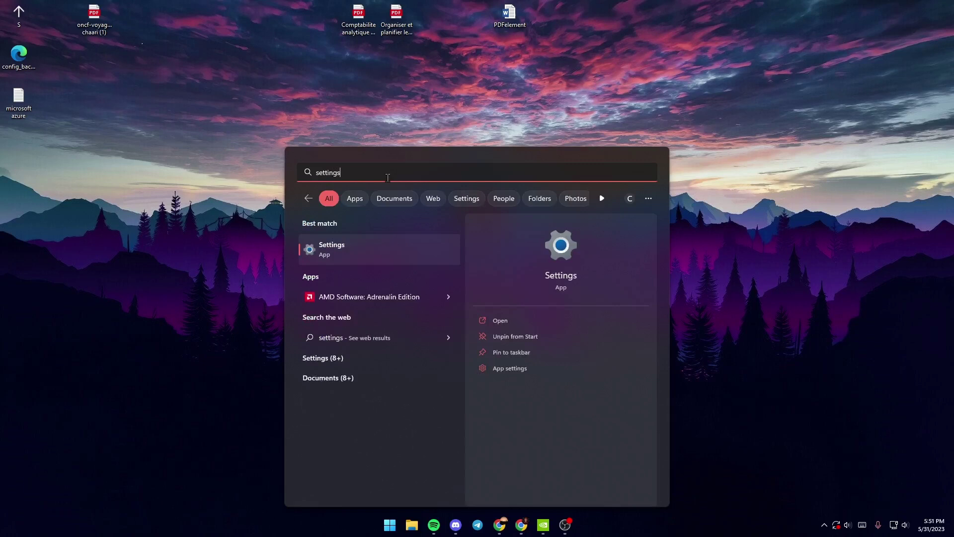
{"action": "left_click", "coordinate": [394, 249]}
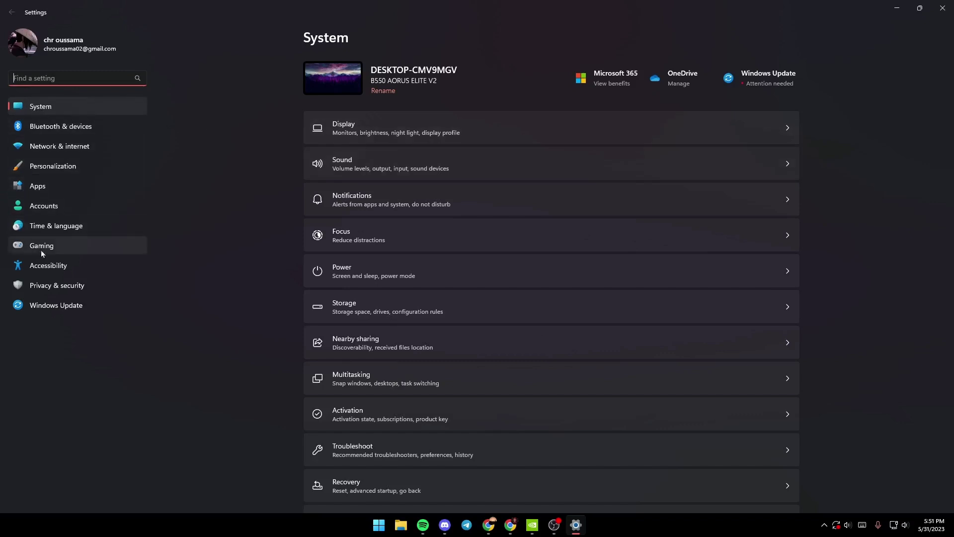
Go to Time & language and reach the Typing options
{"action": "left_click", "coordinate": [21, 228]}
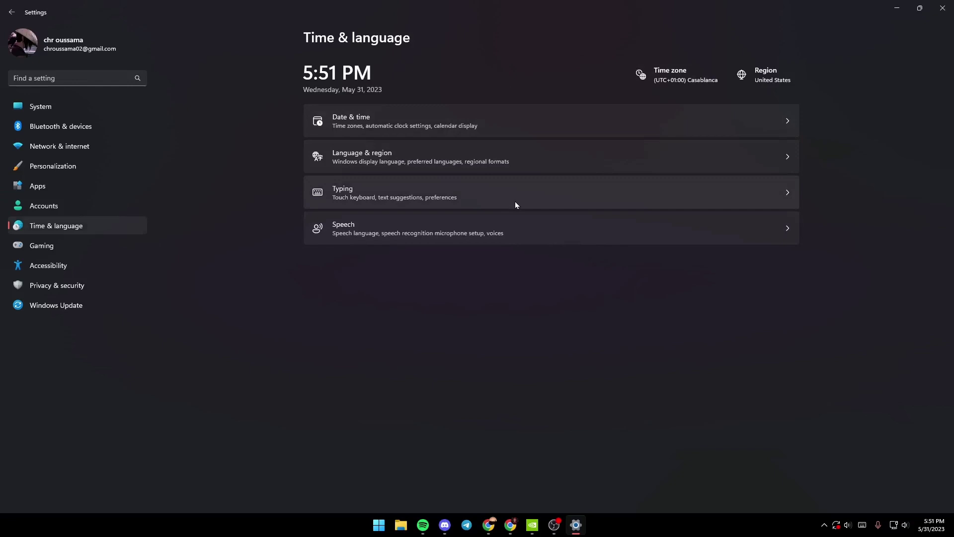
{"action": "left_click", "coordinate": [705, 193]}
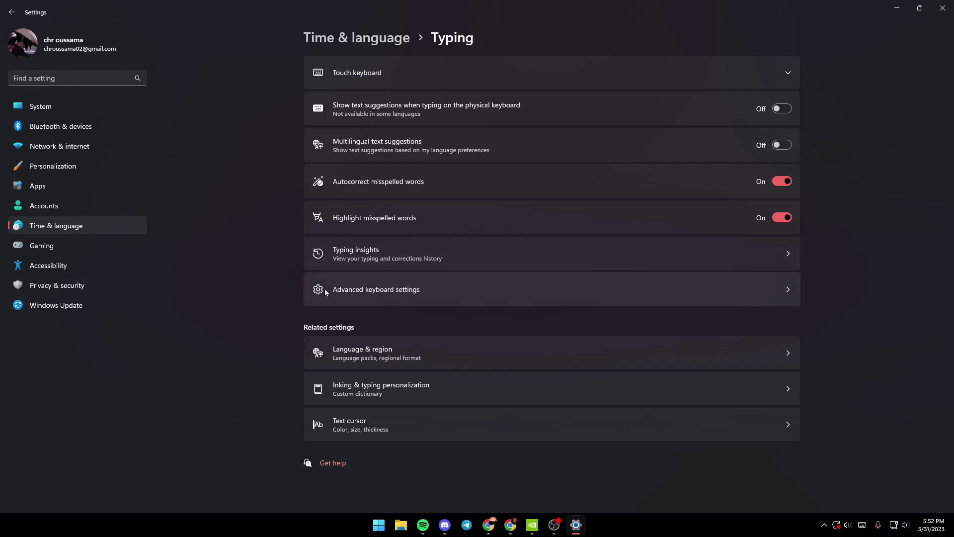
In Advanced keyboard settings keep English (United States) - US as input method, then close Settings
{"action": "left_click", "coordinate": [364, 291]}
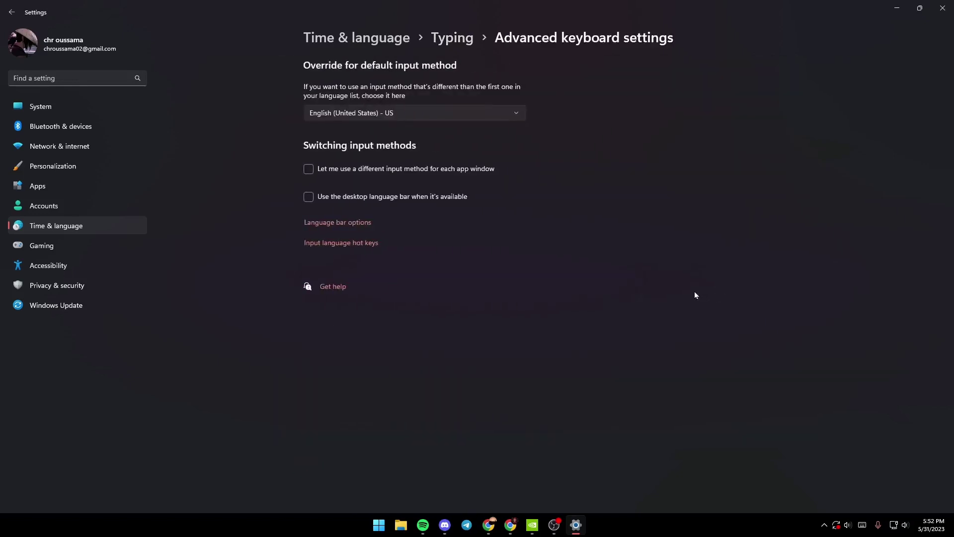
{"action": "left_click", "coordinate": [416, 116]}
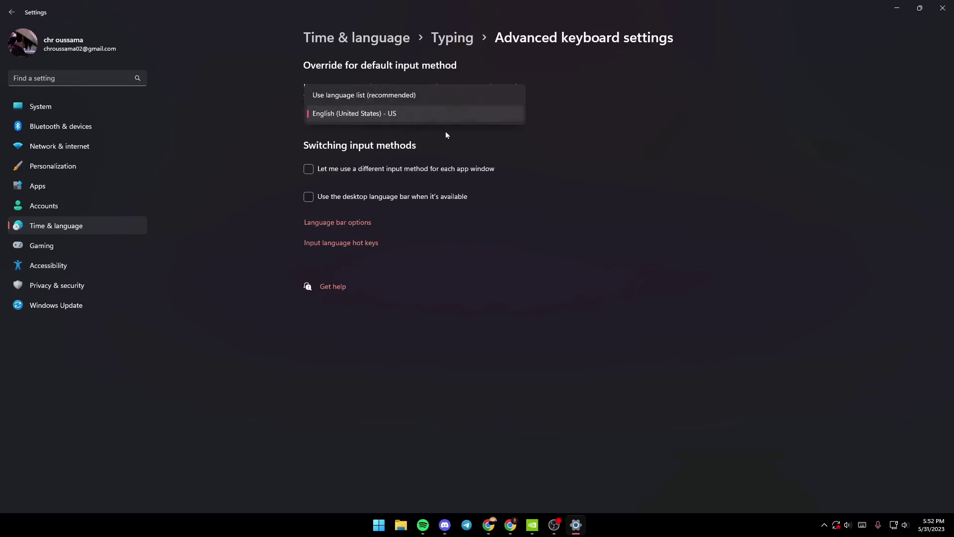
{"action": "left_click", "coordinate": [502, 141]}
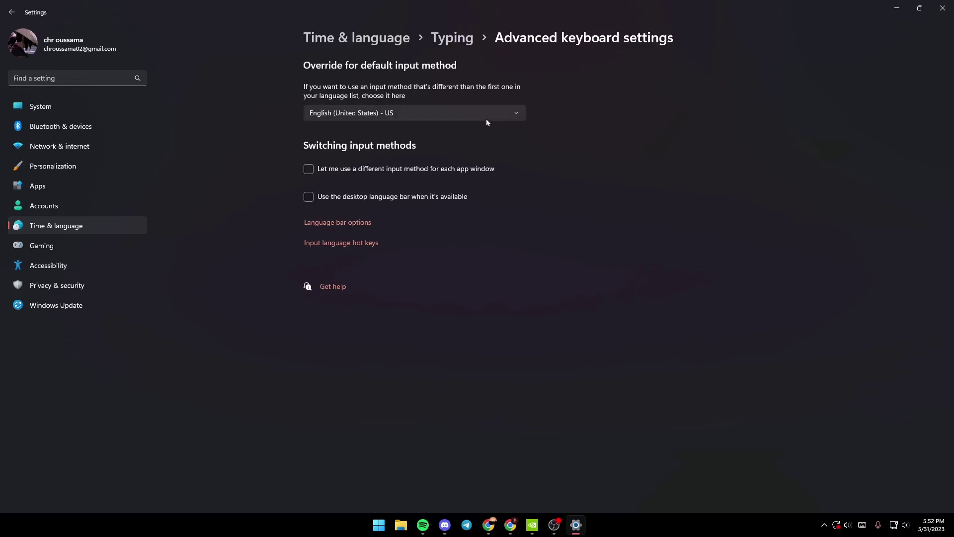
{"action": "left_click", "coordinate": [434, 110]}
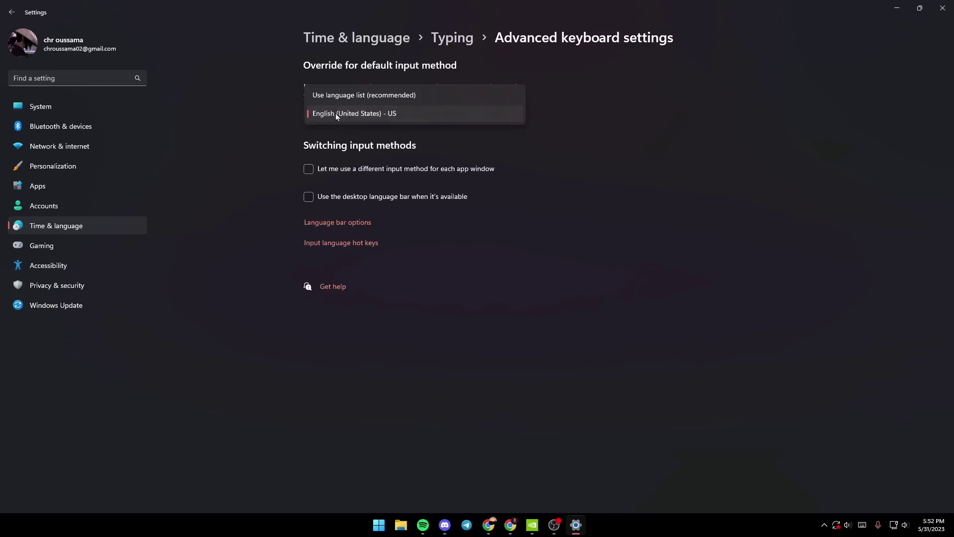
{"action": "left_click", "coordinate": [724, 134]}
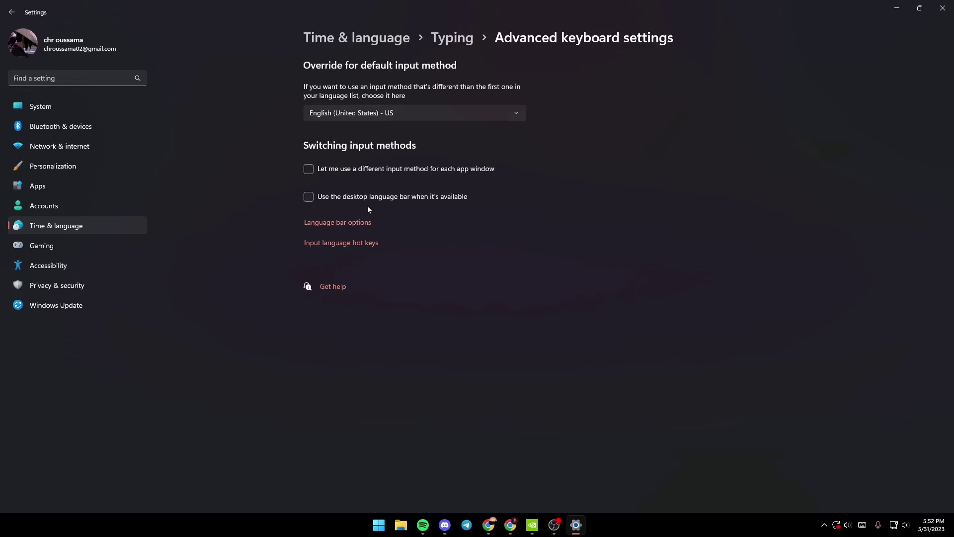
{"action": "left_click", "coordinate": [942, 8]}
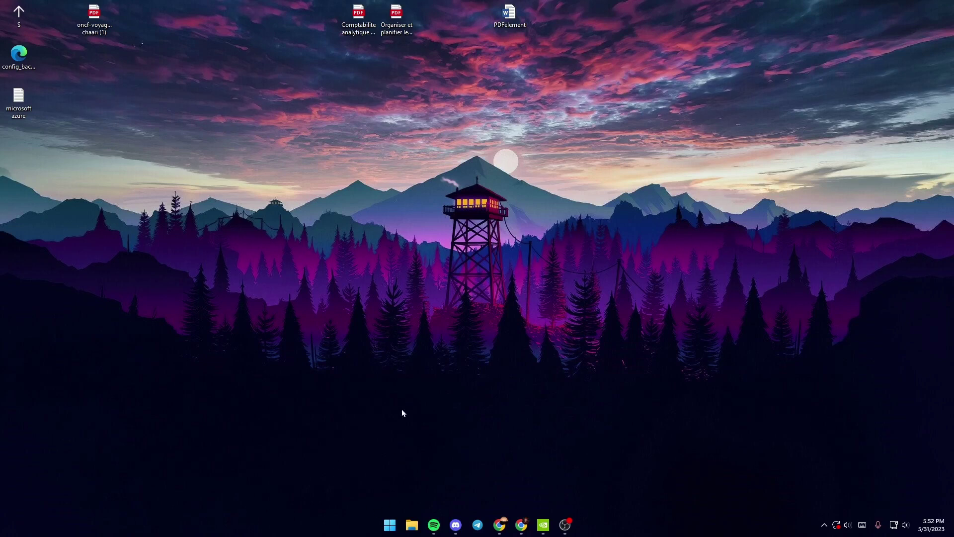
Launch Control Panel via the Run dialog with the "control" command
{"action": "key", "text": "super+r"}
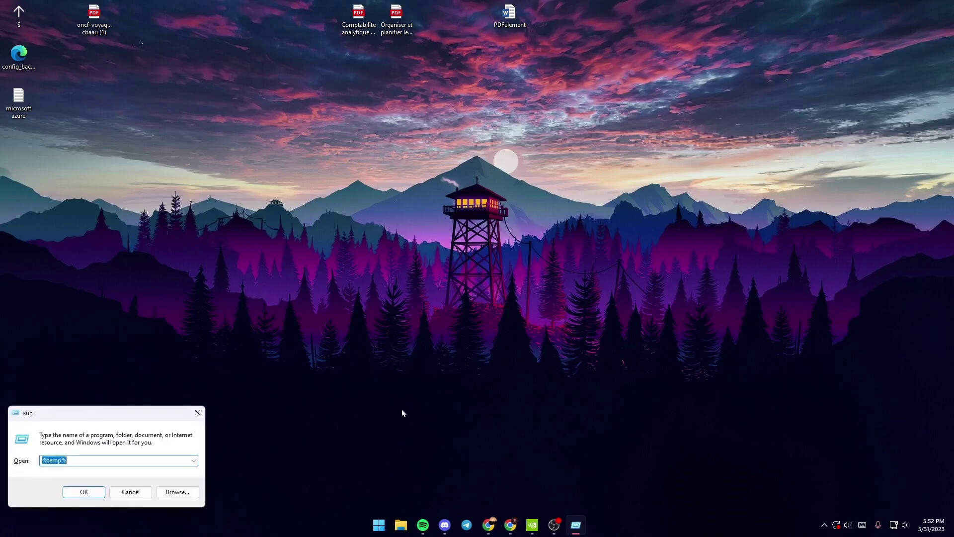
{"action": "type", "text": "cont"}
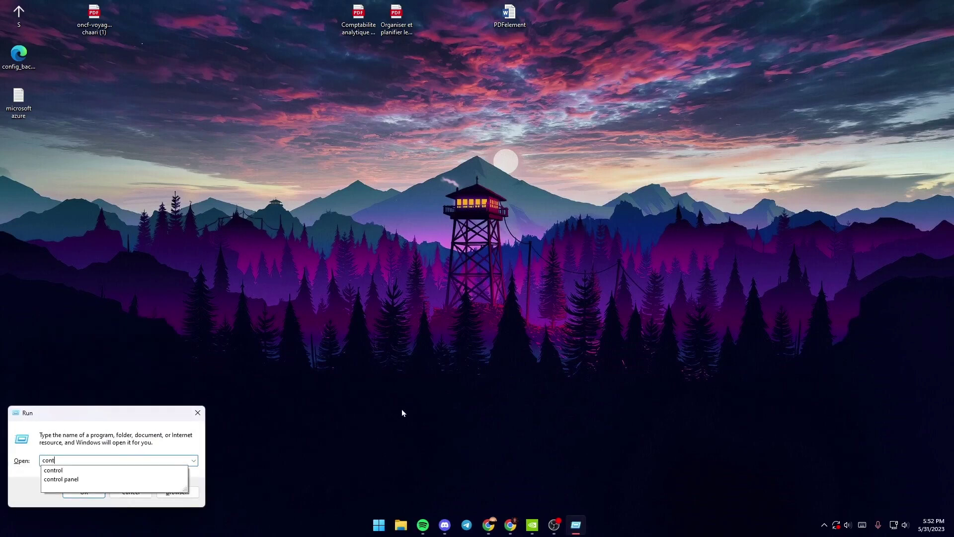
{"action": "type", "text": "rol"}
{"action": "key", "text": "Return"}
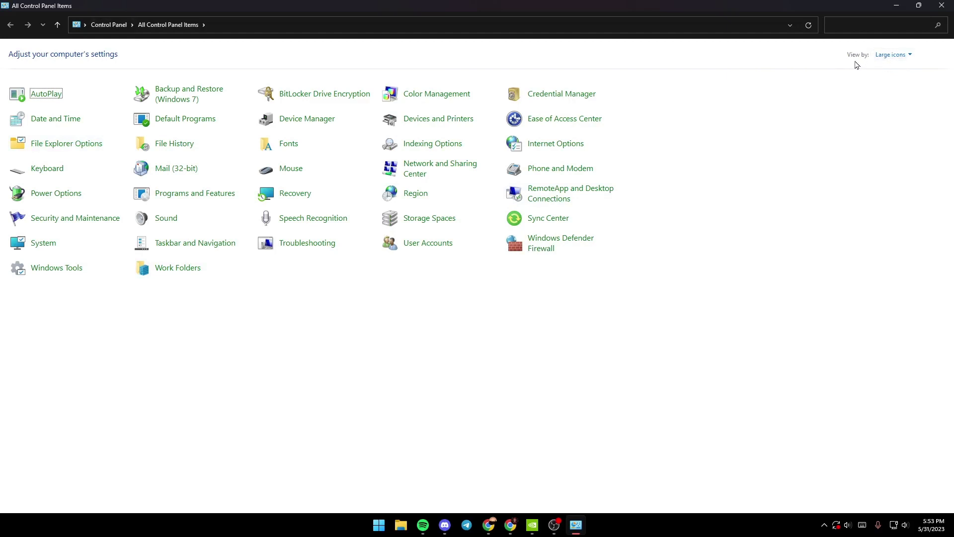
Keep large icons view, launch Device Manager and centre its window on screen
{"action": "left_click", "coordinate": [907, 63]}
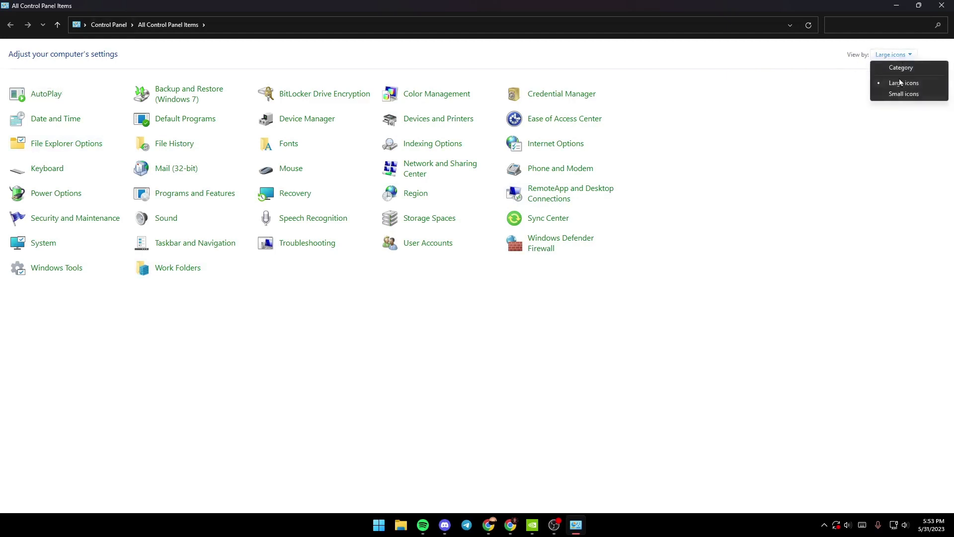
{"action": "left_click", "coordinate": [845, 142]}
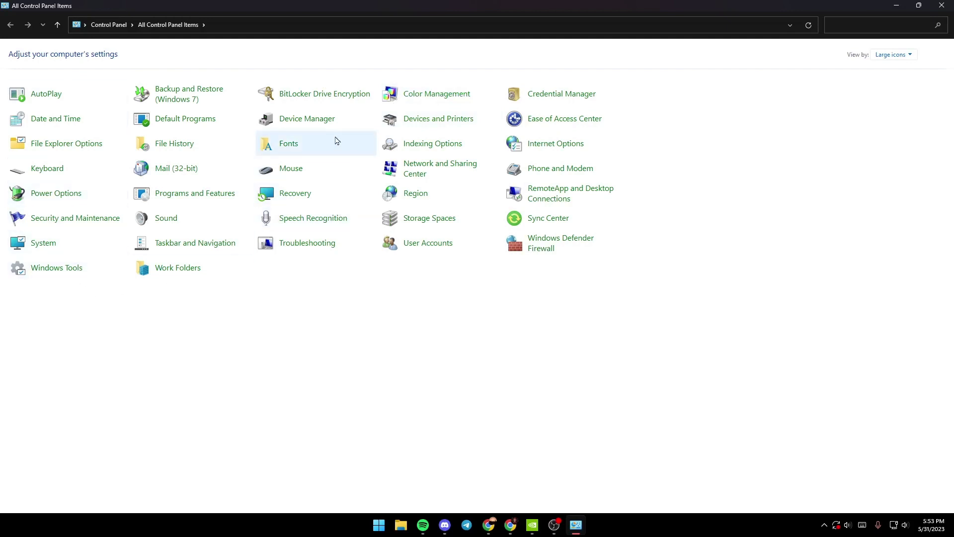
{"action": "left_click", "coordinate": [319, 125]}
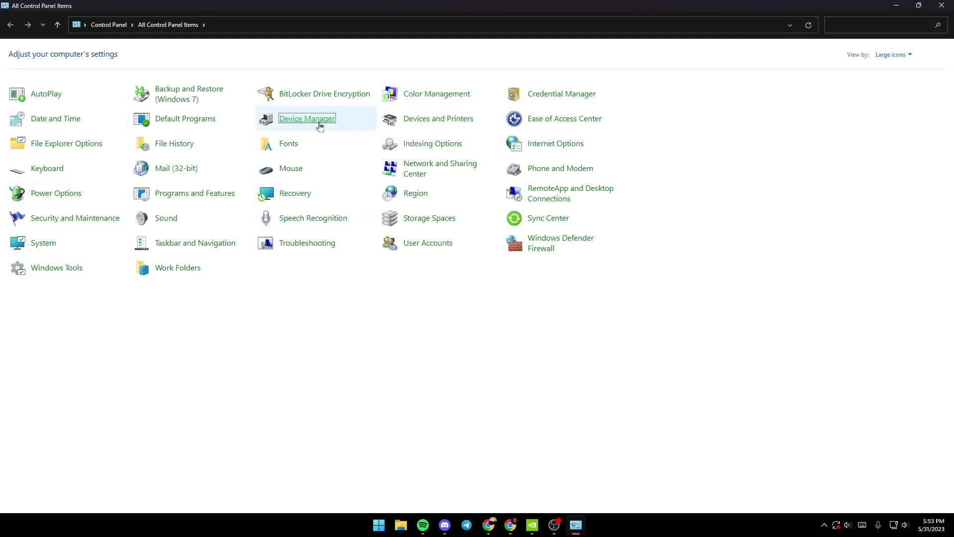
{"action": "left_click_drag", "start_coordinate": [315, 35], "coordinate": [564, 121]}
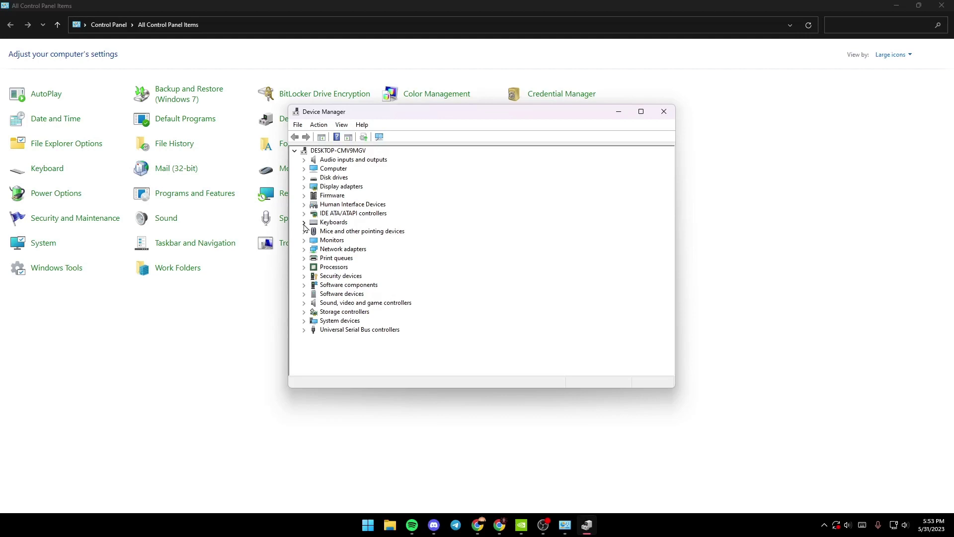
Expand Keyboards and bring up the context menu for the first HID Keyboard Device
{"action": "left_click", "coordinate": [304, 223]}
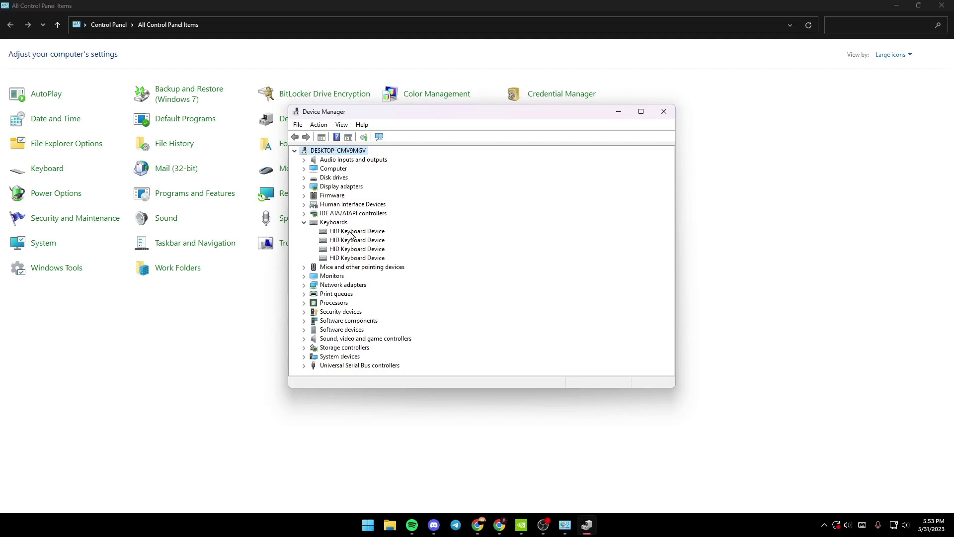
{"action": "left_click", "coordinate": [352, 234]}
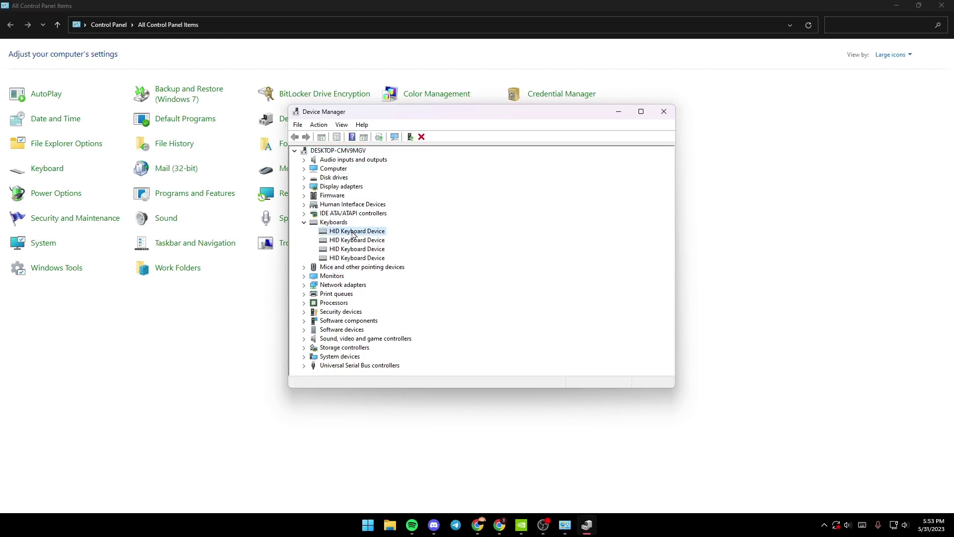
{"action": "right_click", "coordinate": [353, 235]}
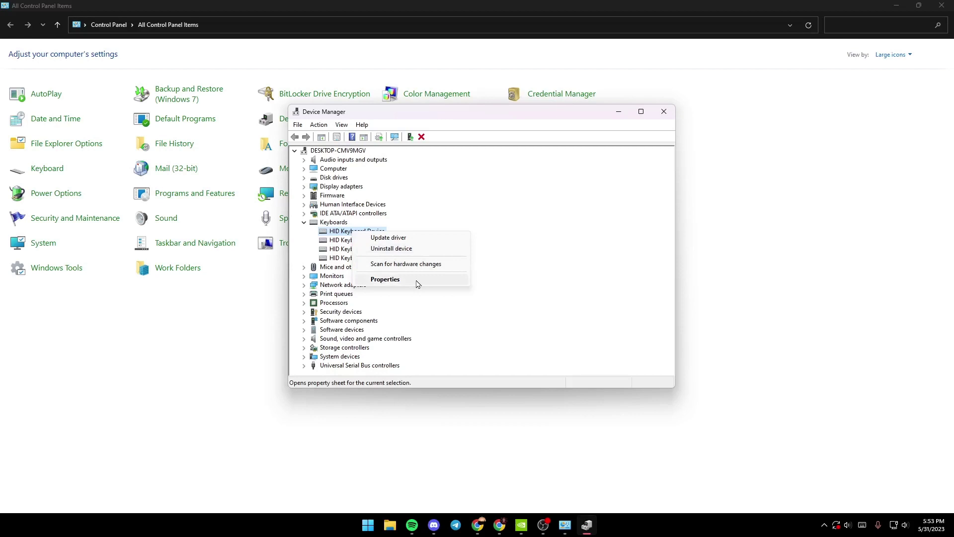
View the HID Keyboard Device's Driver details and start Update Driver
{"action": "left_click", "coordinate": [384, 280]}
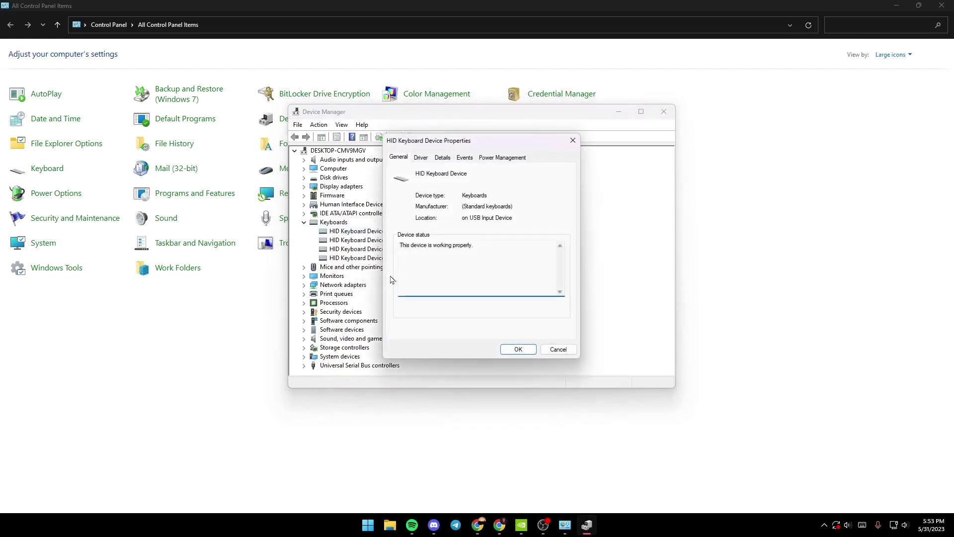
{"action": "mouse_move", "coordinate": [494, 141]}
{"action": "left_mouse_down"}
{"action": "mouse_move", "coordinate": [560, 194]}
{"action": "mouse_move", "coordinate": [569, 162]}
{"action": "left_mouse_up"}
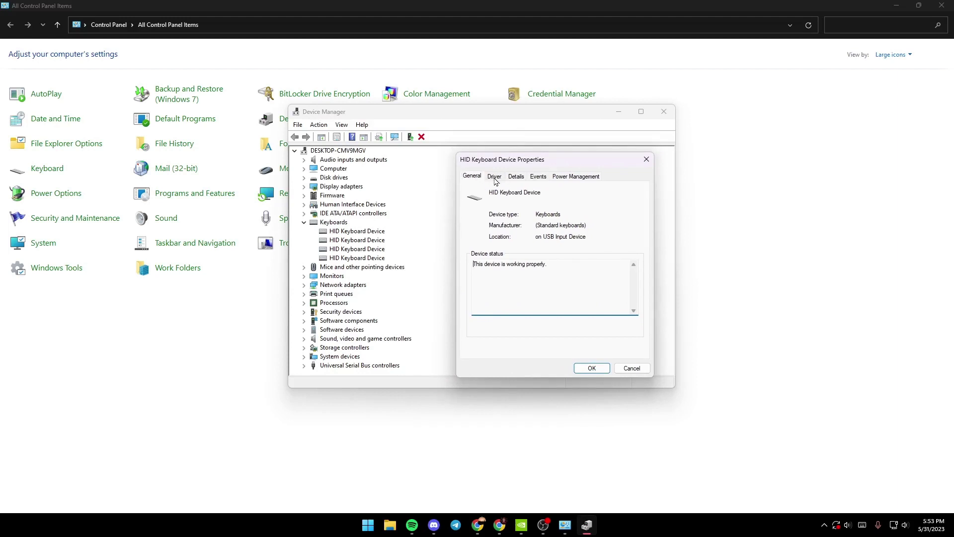
{"action": "left_click", "coordinate": [495, 181]}
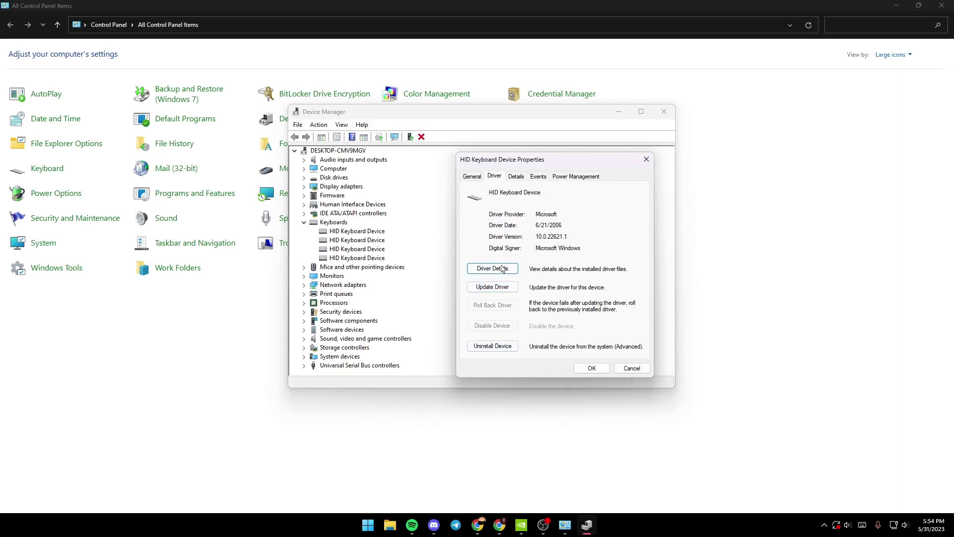
{"action": "left_click", "coordinate": [489, 287]}
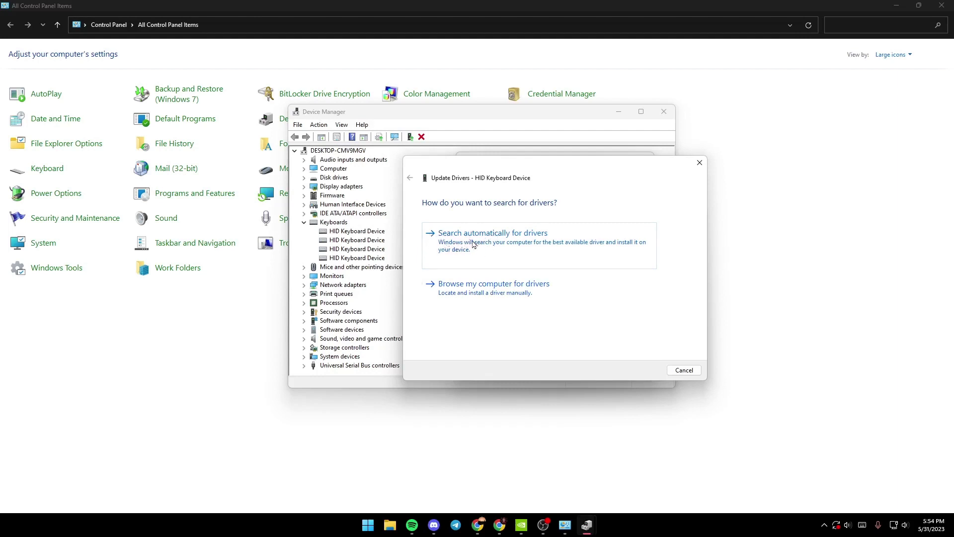
Search automatically for drivers, confirm the best driver is installed, and close the result
{"action": "left_click_drag", "start_coordinate": [564, 183], "coordinate": [522, 191]}
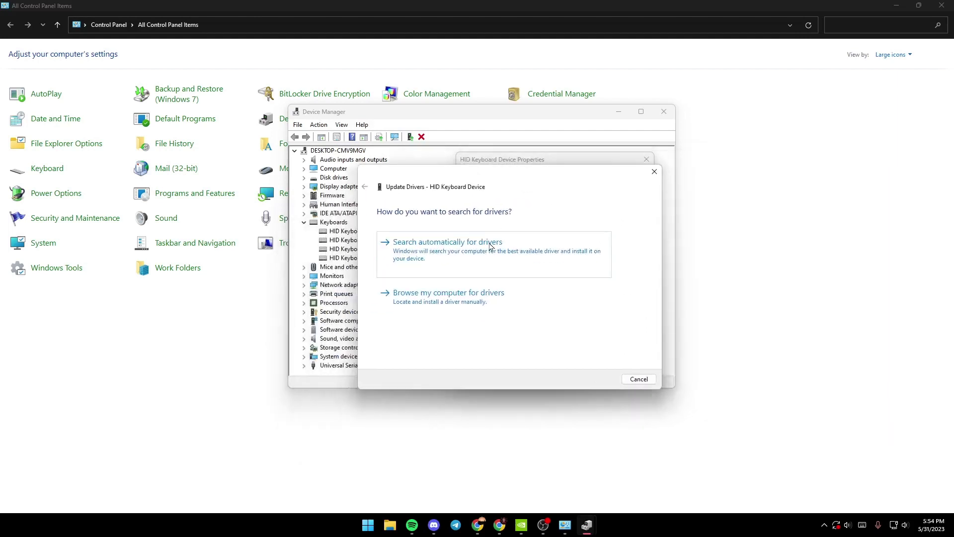
{"action": "left_click", "coordinate": [480, 249]}
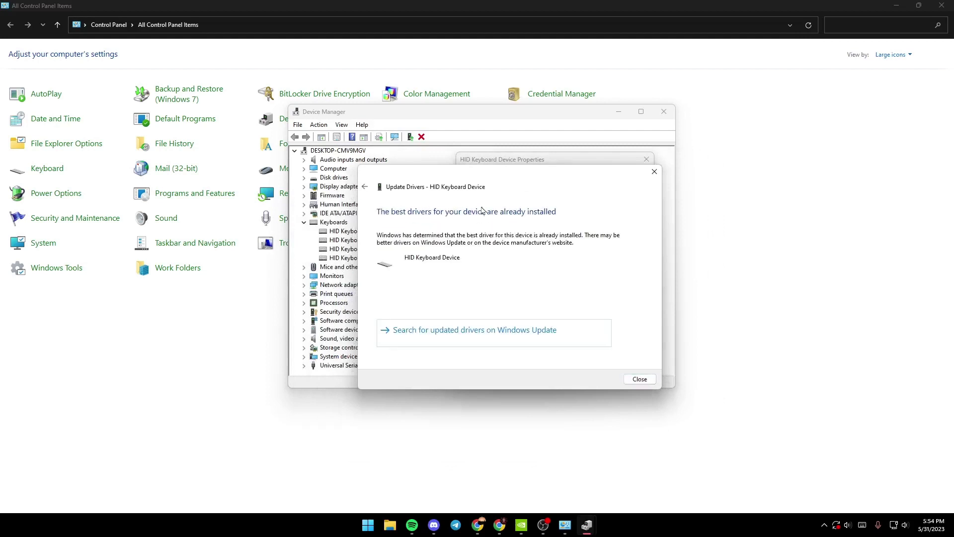
{"action": "left_click_drag", "start_coordinate": [485, 179], "coordinate": [534, 170]}
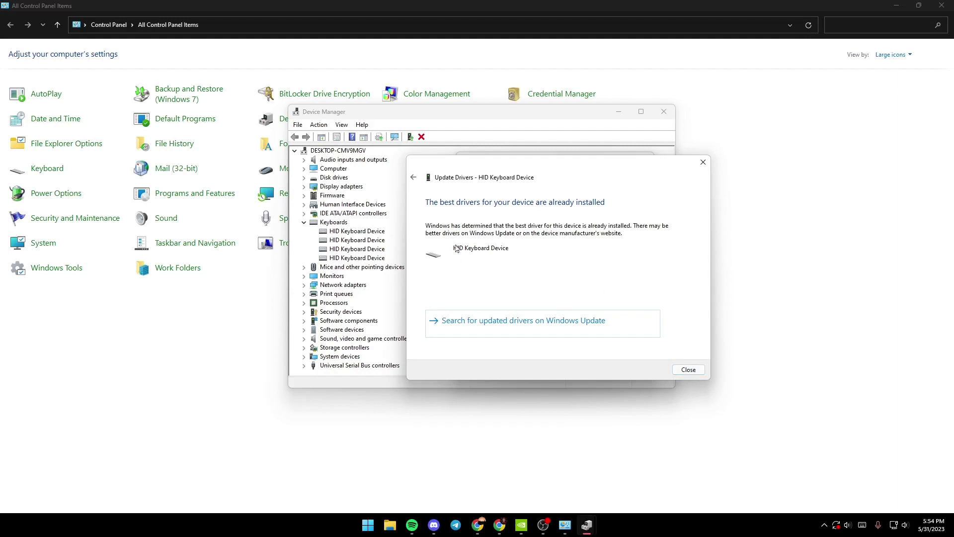
{"action": "left_click", "coordinate": [688, 369]}
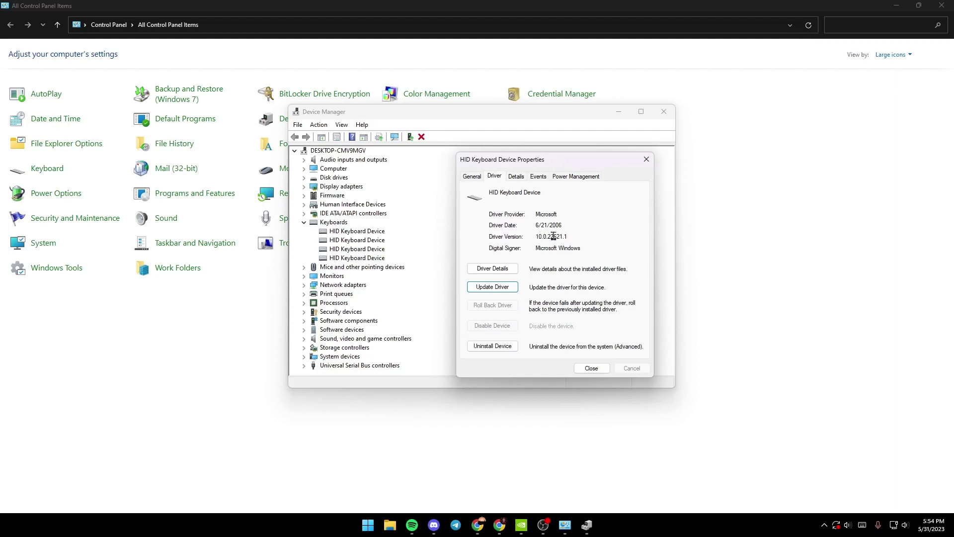
Note driver version 10.0.22621.1, then close the properties, Device Manager and Control Panel
{"action": "left_click_drag", "start_coordinate": [571, 236], "coordinate": [538, 236]}
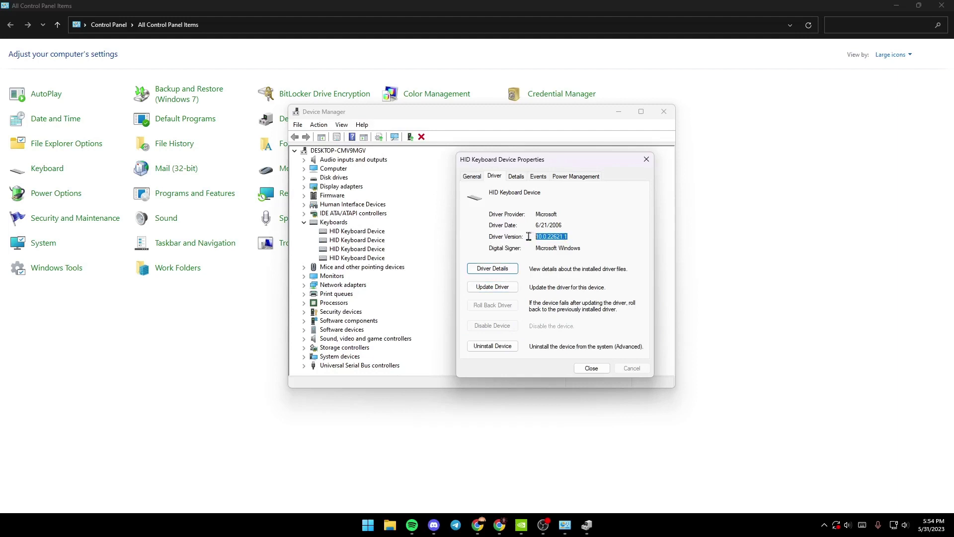
{"action": "left_click", "coordinate": [559, 236]}
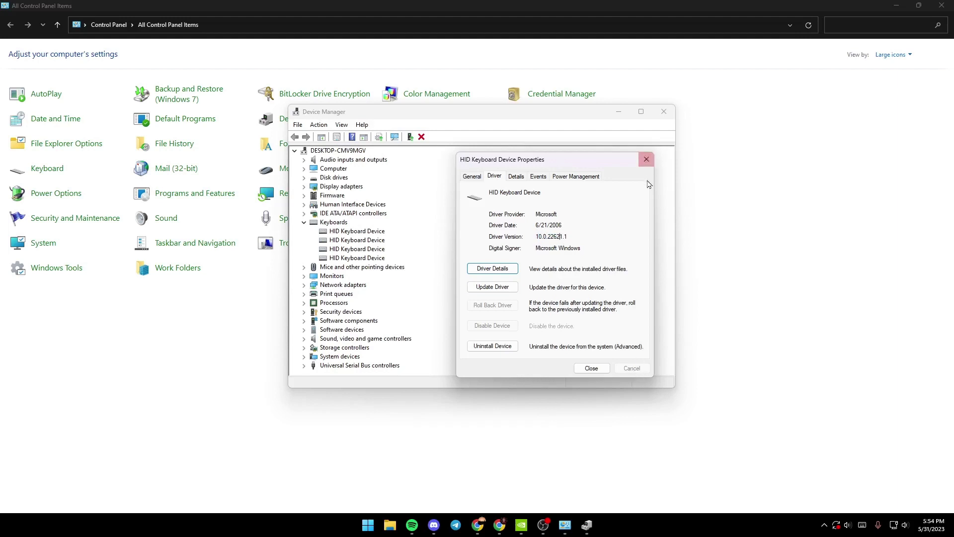
{"action": "left_click", "coordinate": [646, 159]}
{"action": "left_click", "coordinate": [663, 111]}
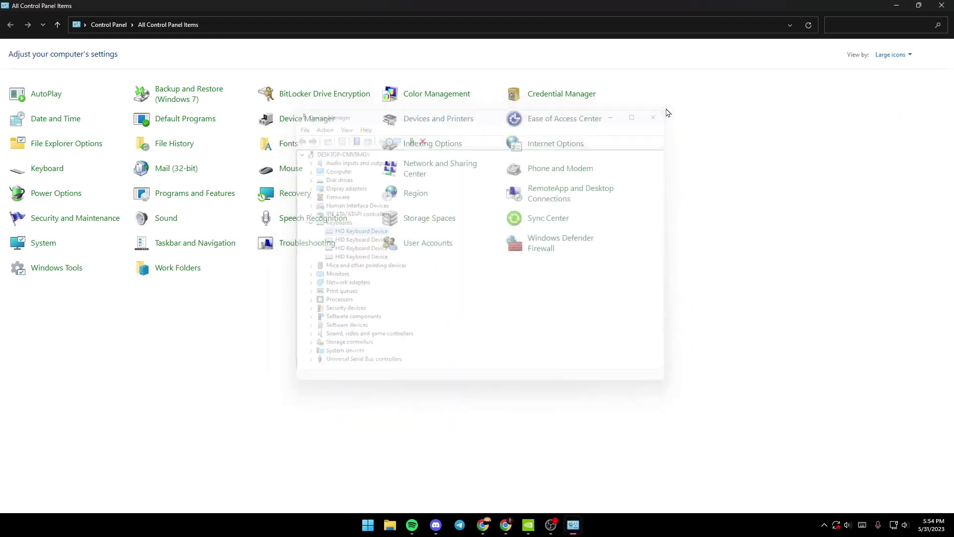
{"action": "left_click", "coordinate": [940, 5]}
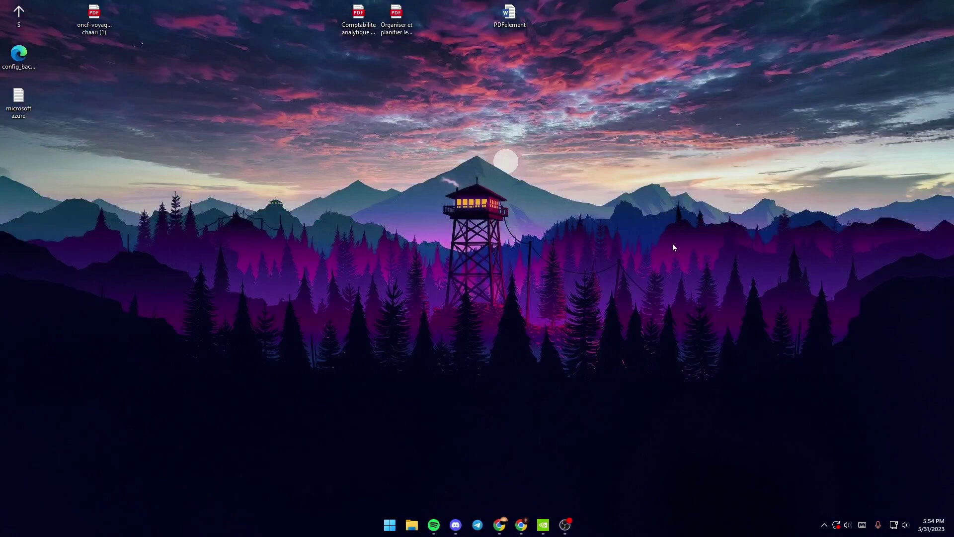